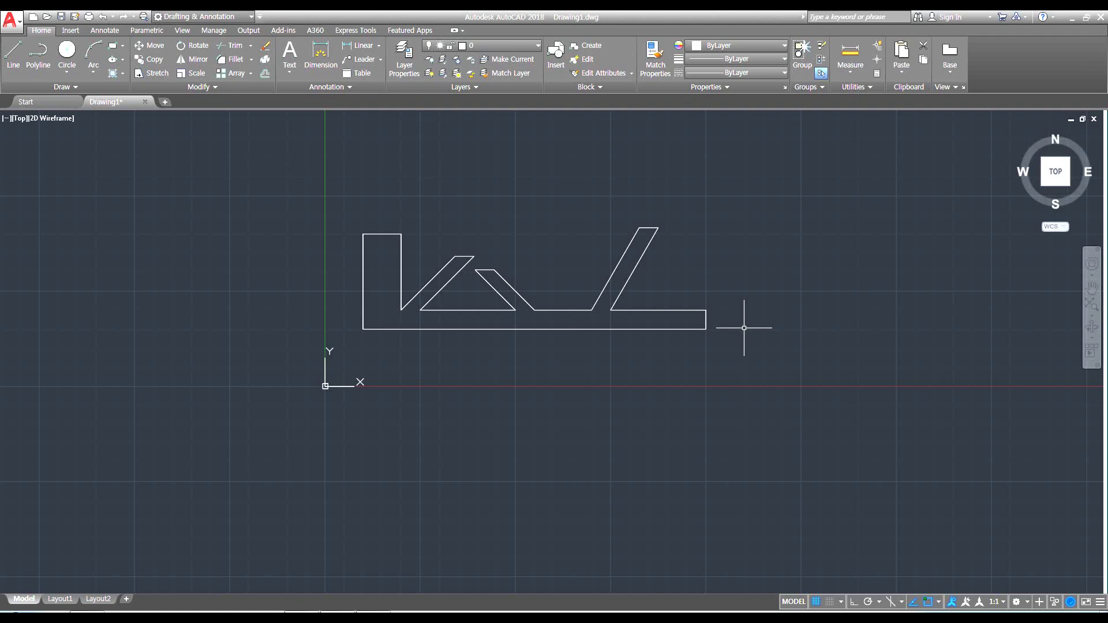
Step: Review the list of available object snap modes and turn off the running object snaps
scroll(545, 293, "up", 4)
middle_click_drag(567, 313, 577, 404)
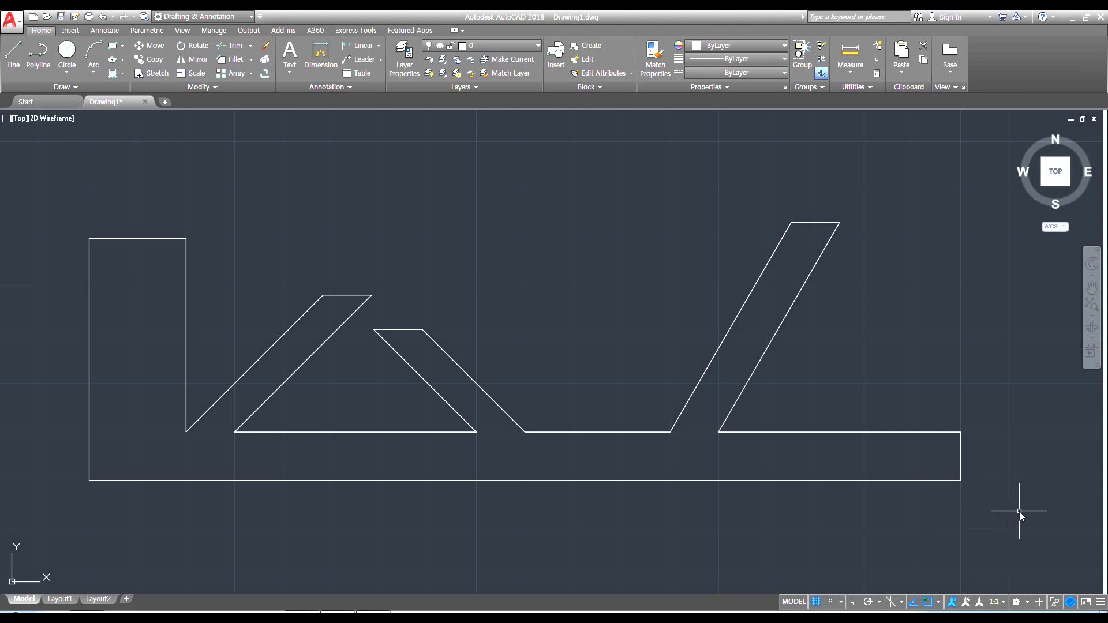
key("Return")
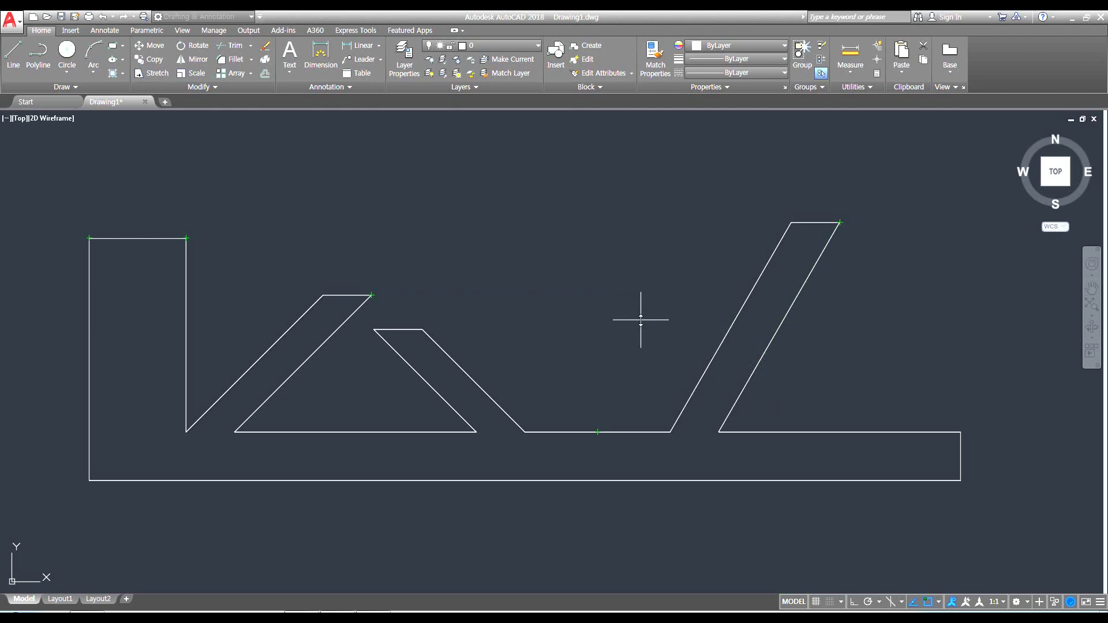
right_click(929, 605)
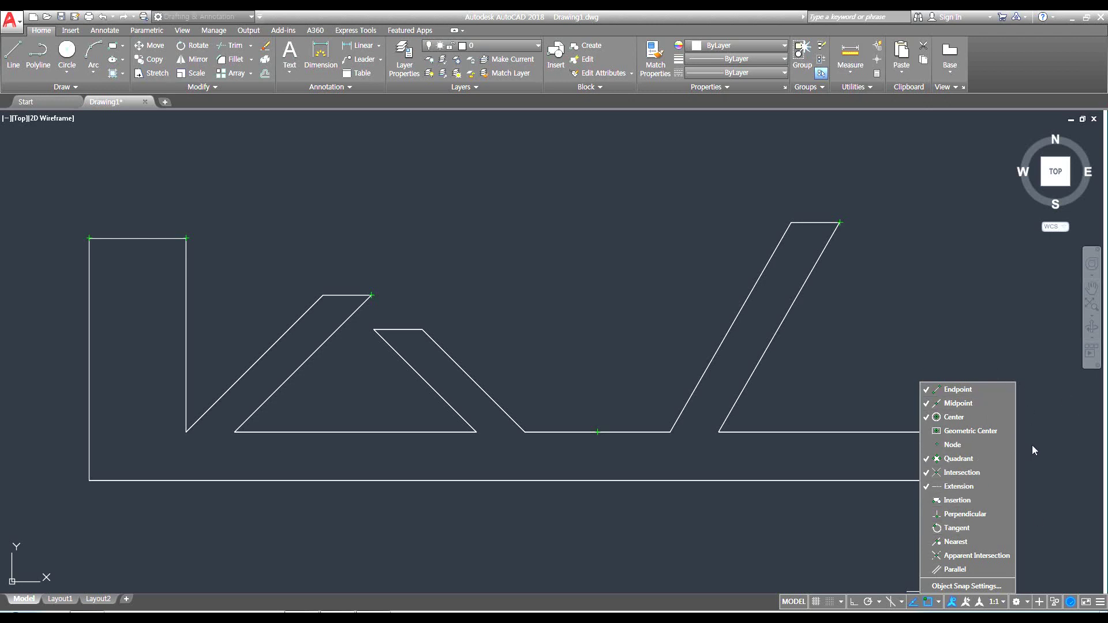
left_click(1062, 471)
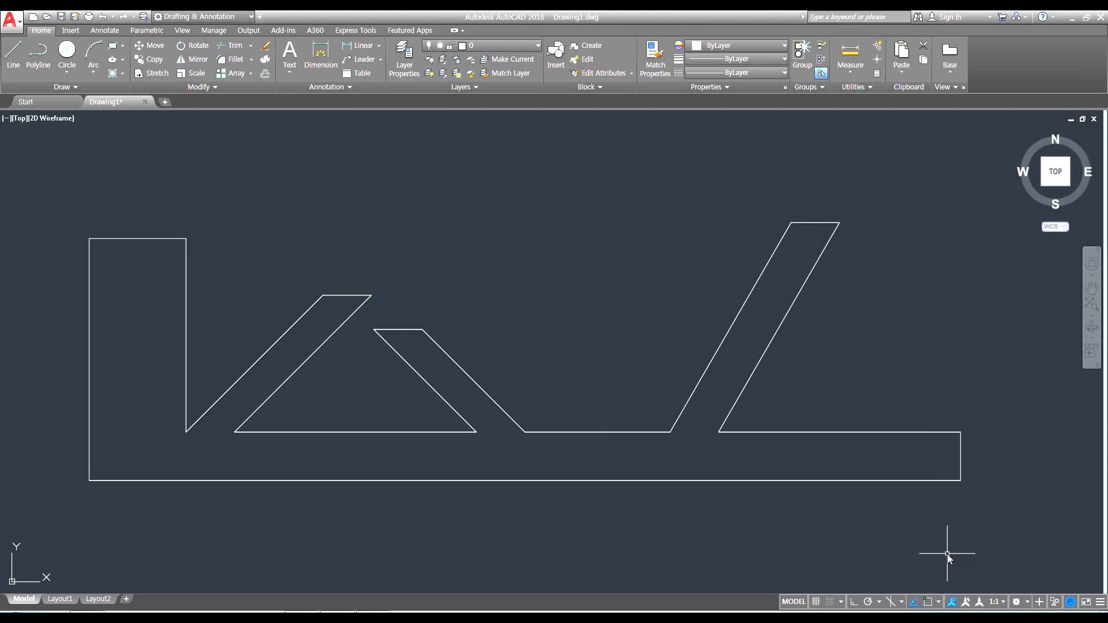
Step: Draw a line from the tall rectangle's upper-right endpoint to the upper-left endpoint of the large slanted bar, using endpoint snaps
middle_click_drag(553, 438, 562, 389)
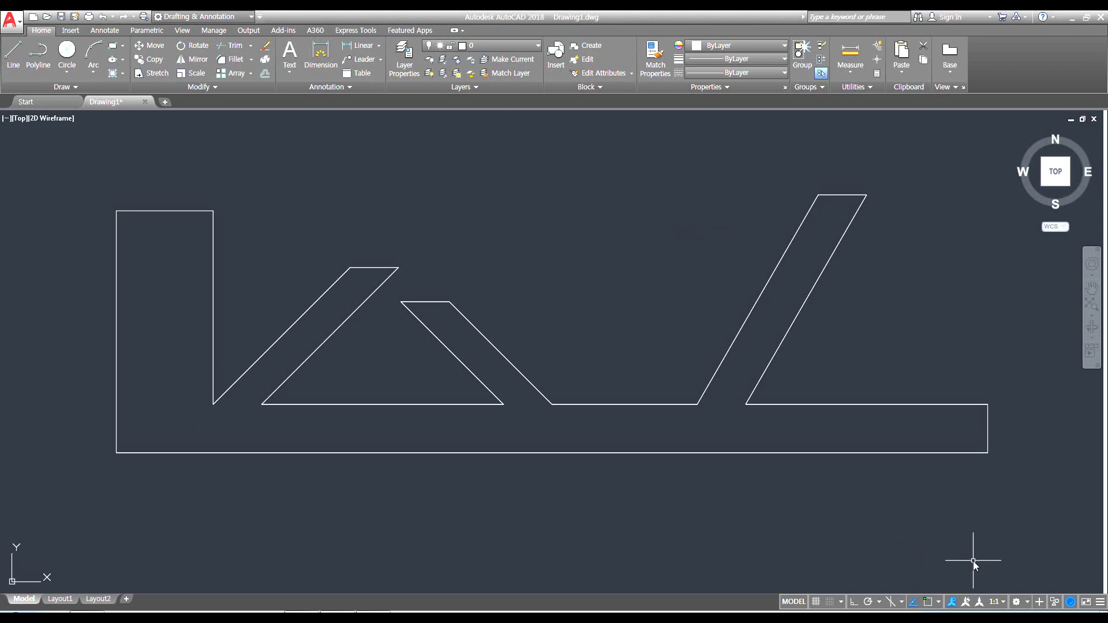
key("Return")
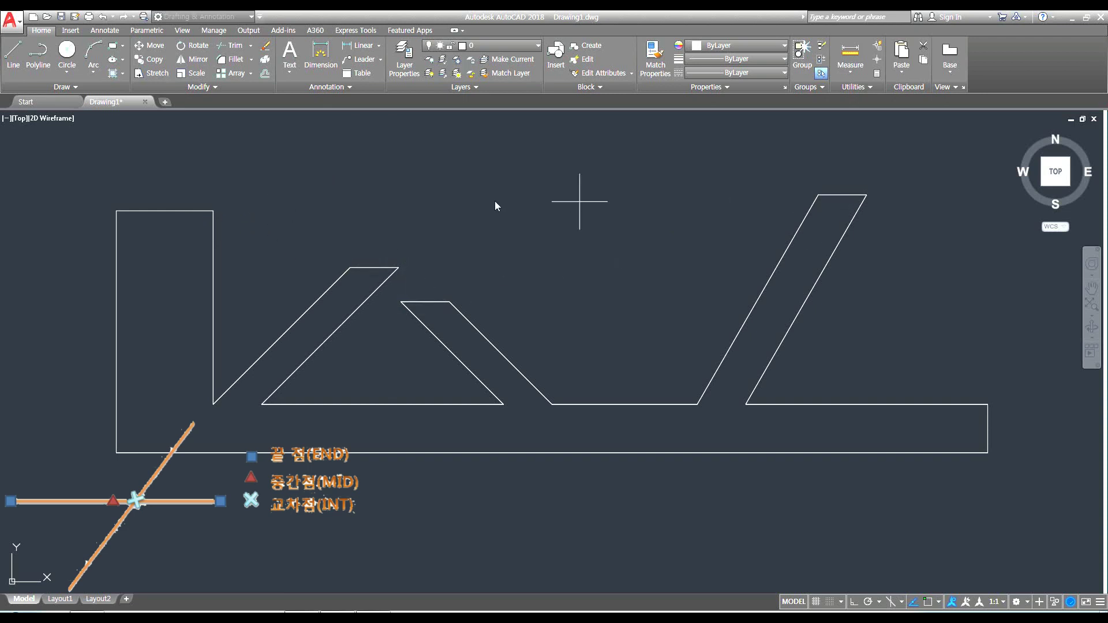
left_click(213, 211)
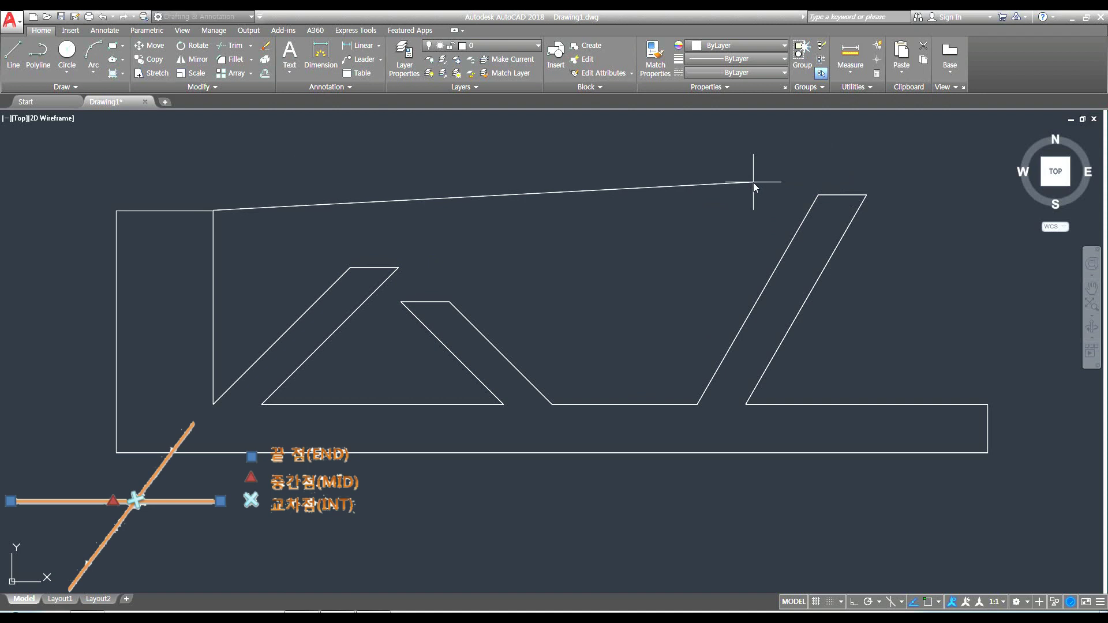
left_click(818, 196)
key("Return")
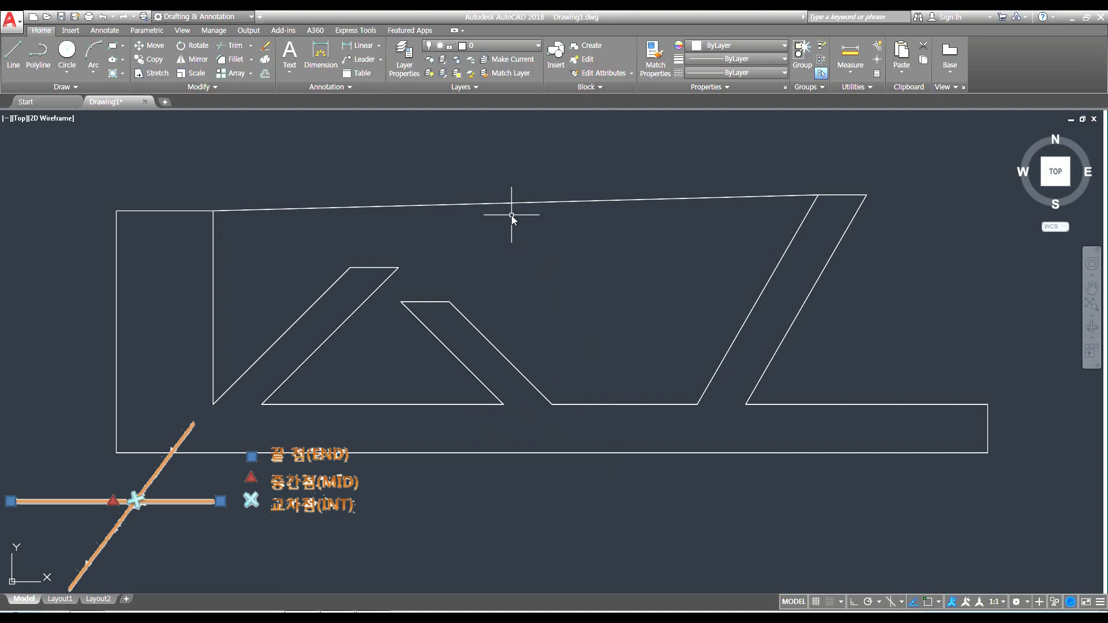
Step: Draw a line from the right foot of the short middle bar to the midpoint of the new upper line, using a midpoint snap
key("Return")
left_click(552, 404)
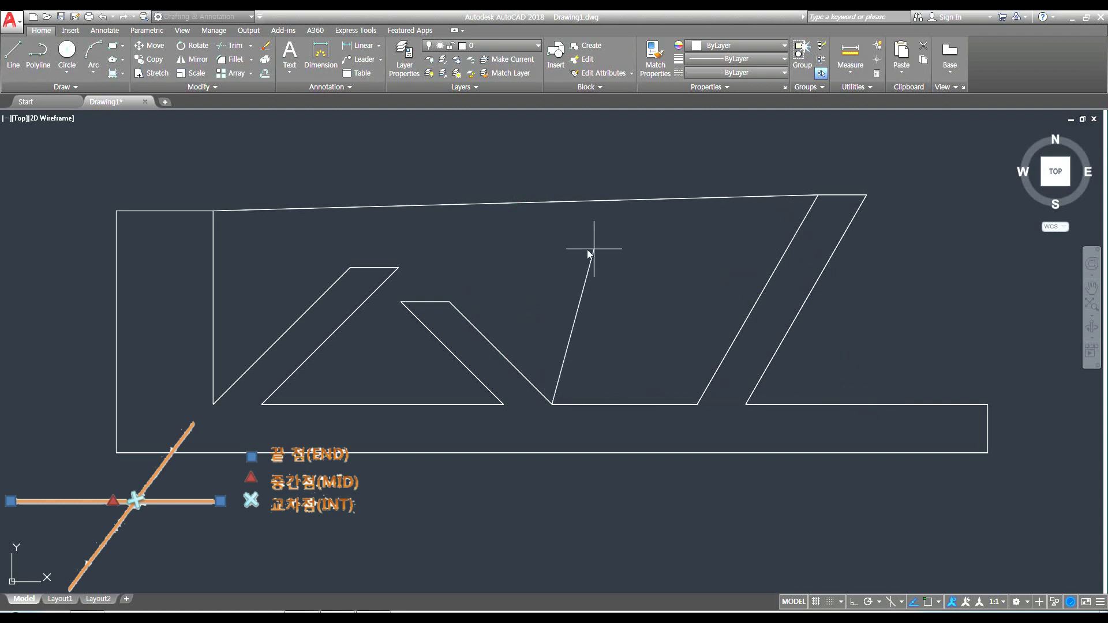
left_click(524, 203)
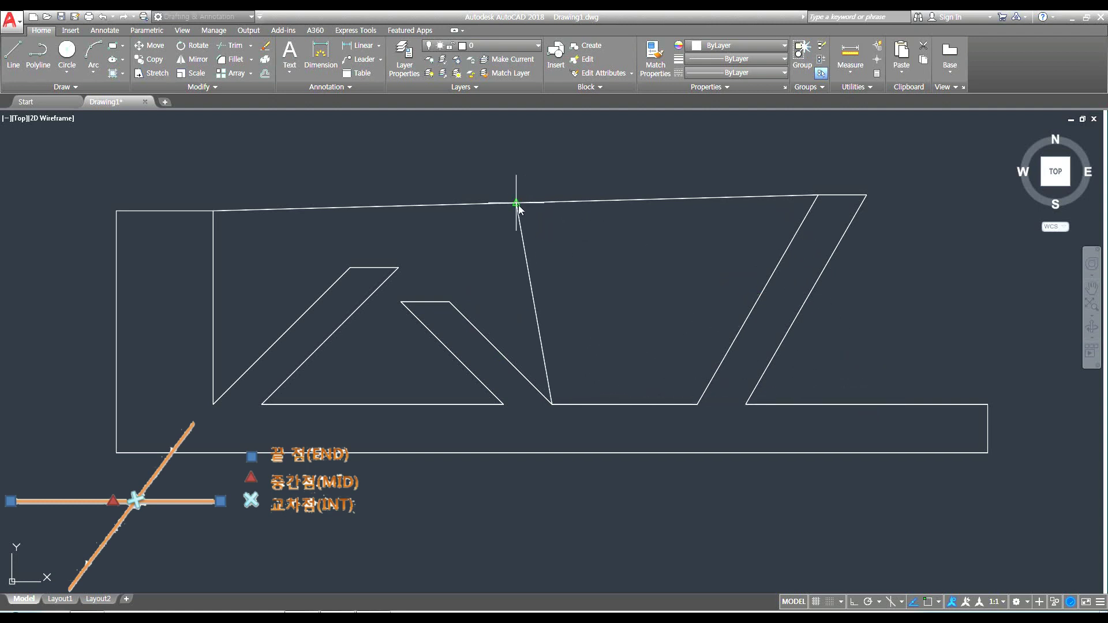
key("Return")
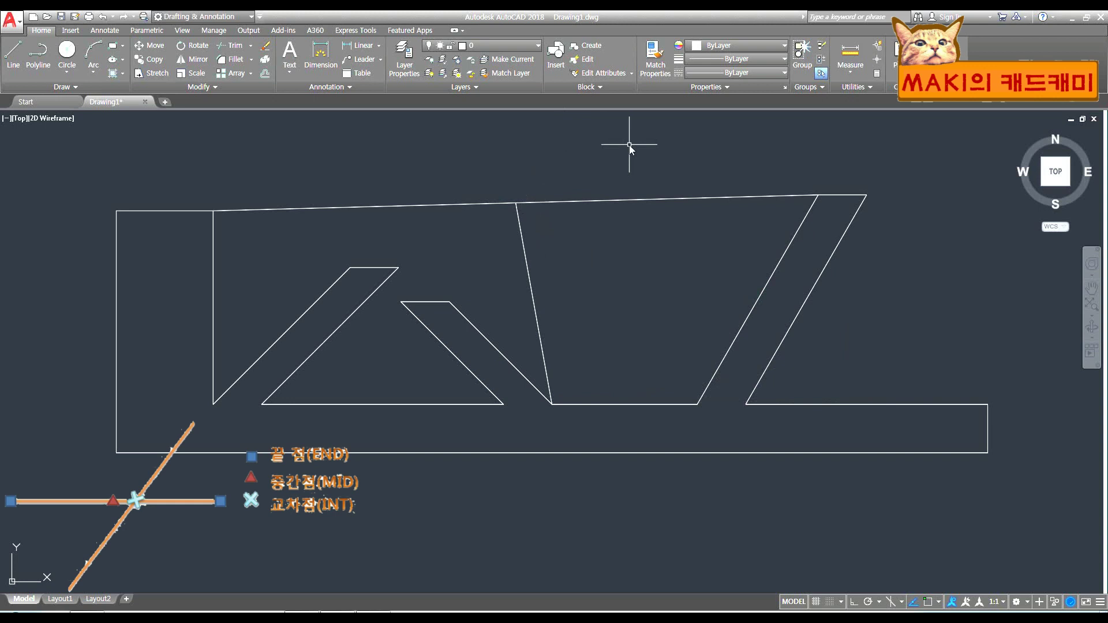
Step: Draw a slightly rising freehand line that crosses the whole profile from beyond its left edge past the large slanted bar
key("Return")
left_click(49, 345)
left_click(917, 310)
key("Return")
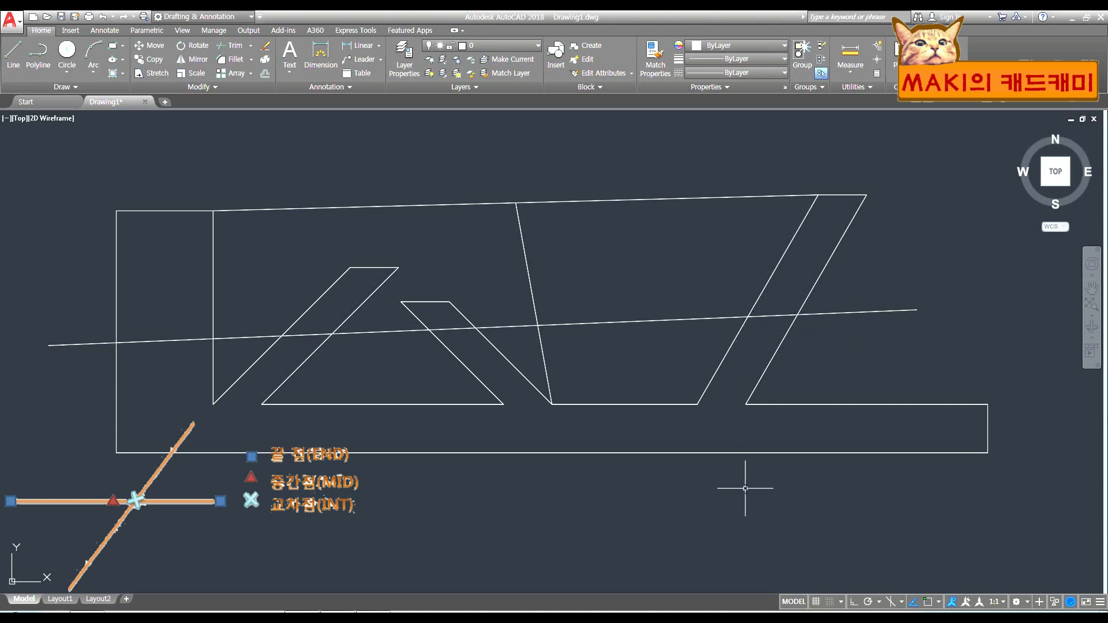
Step: Draw a short line up and left from the intersection of the crossing line and the large bar's left edge, using an intersection snap
type("l")
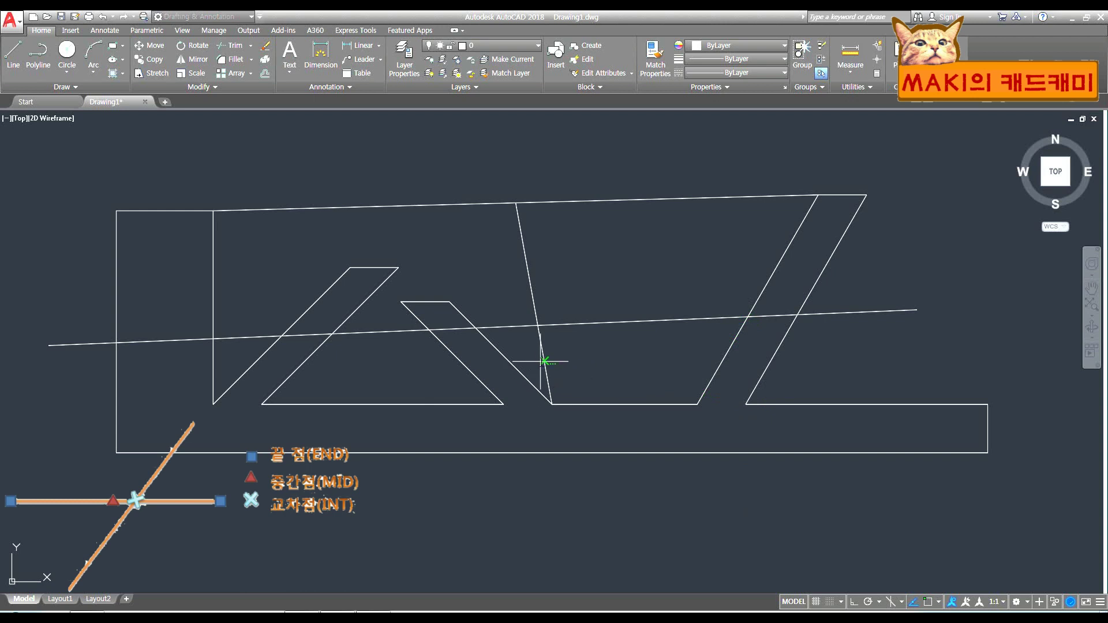
scroll(542, 363, "up", 2)
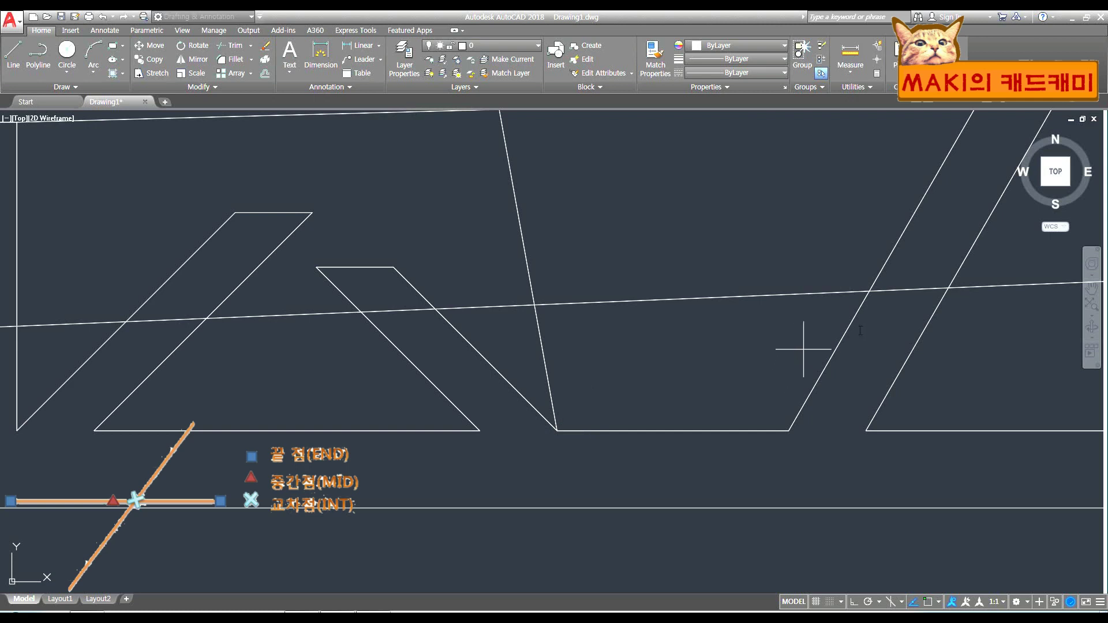
left_click(869, 291)
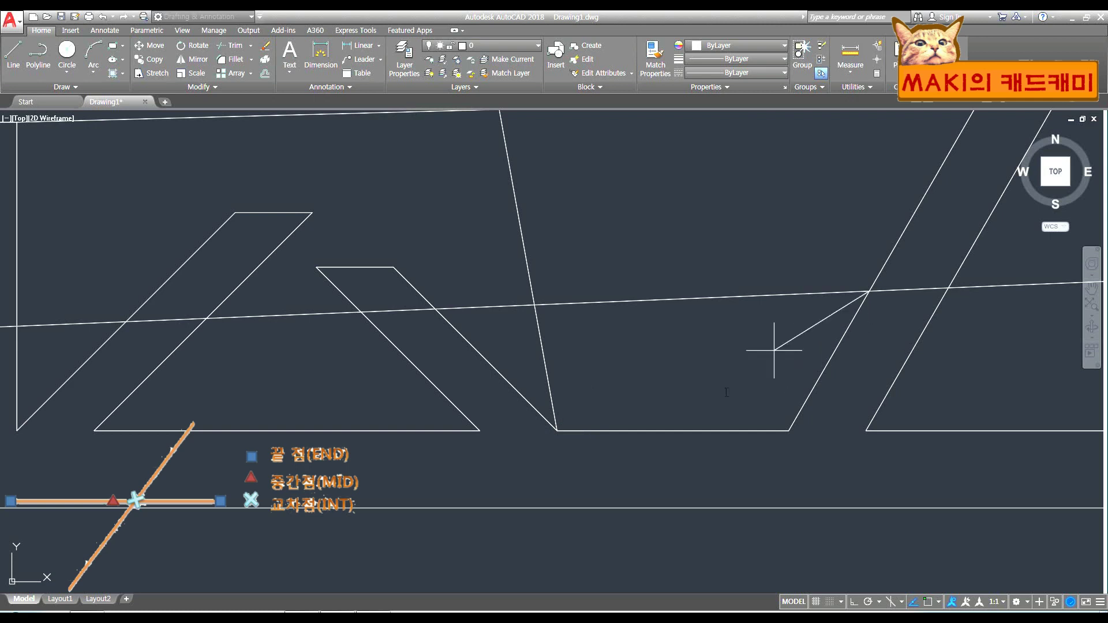
left_click(697, 166)
key("Escape")
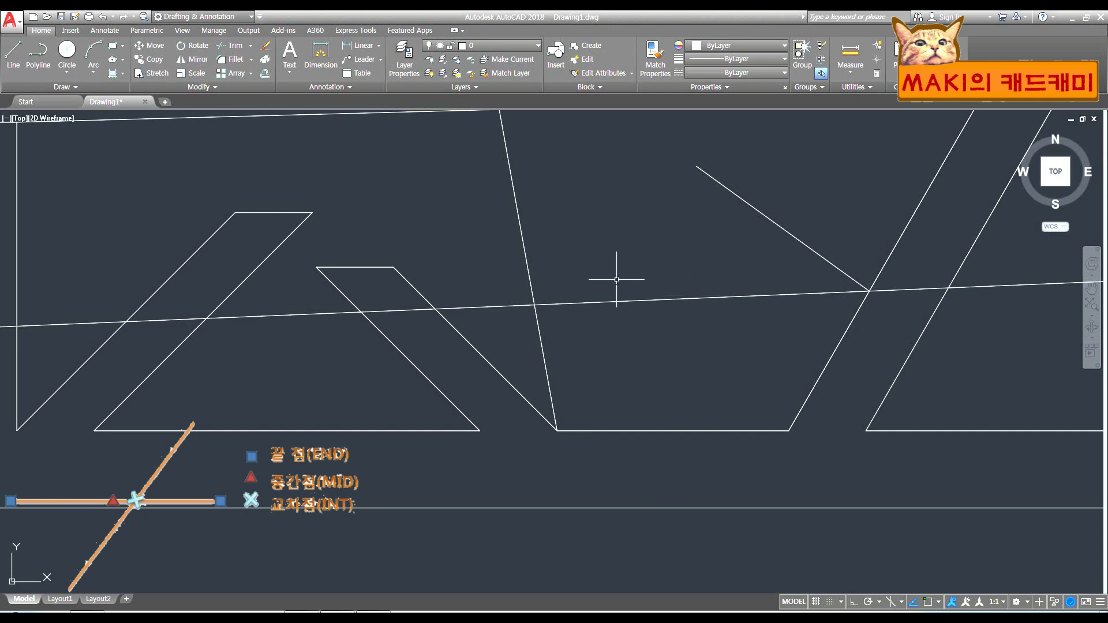
Step: Draw a large circle centred below the profile and overlapping it
scroll(618, 289, "down", 4)
scroll(700, 351, "down", 2)
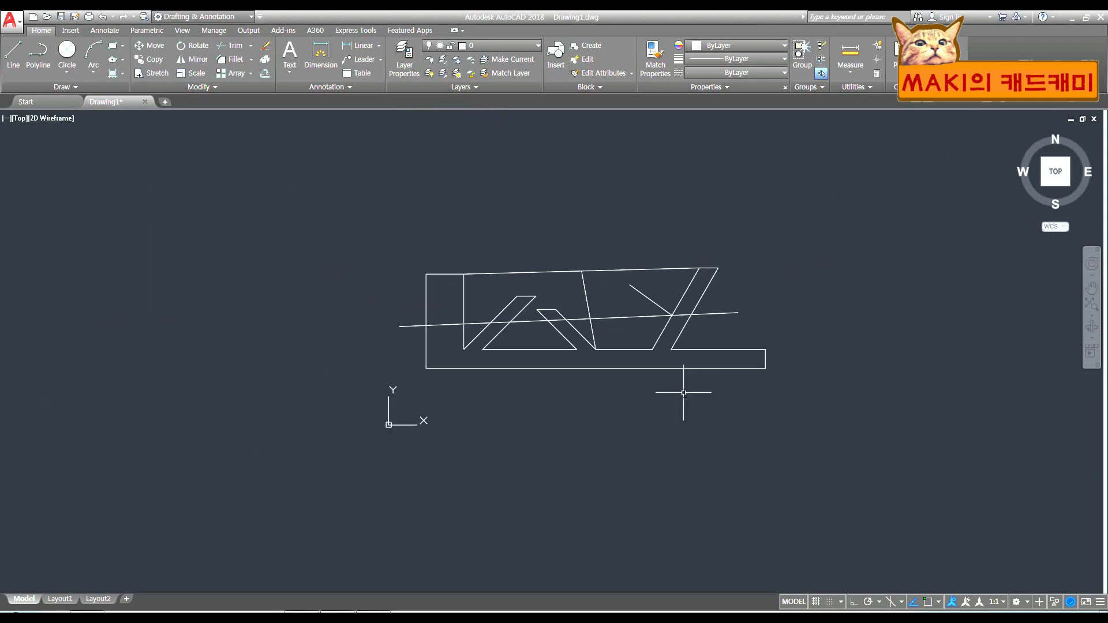
middle_click_drag(713, 410, 642, 396)
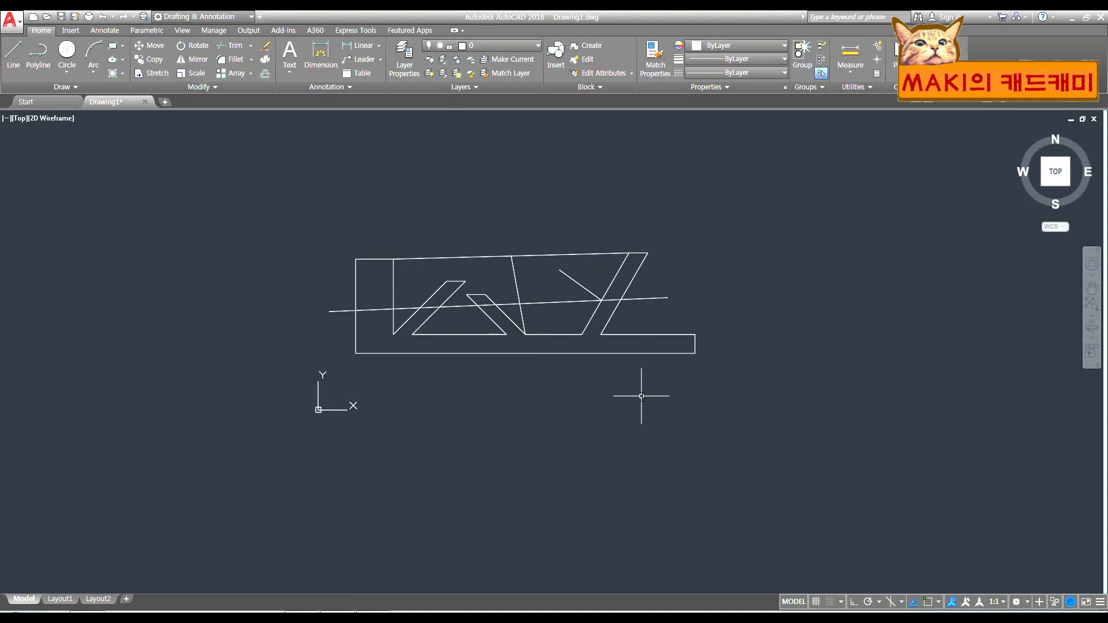
key("c")
key("Return")
left_click(482, 419)
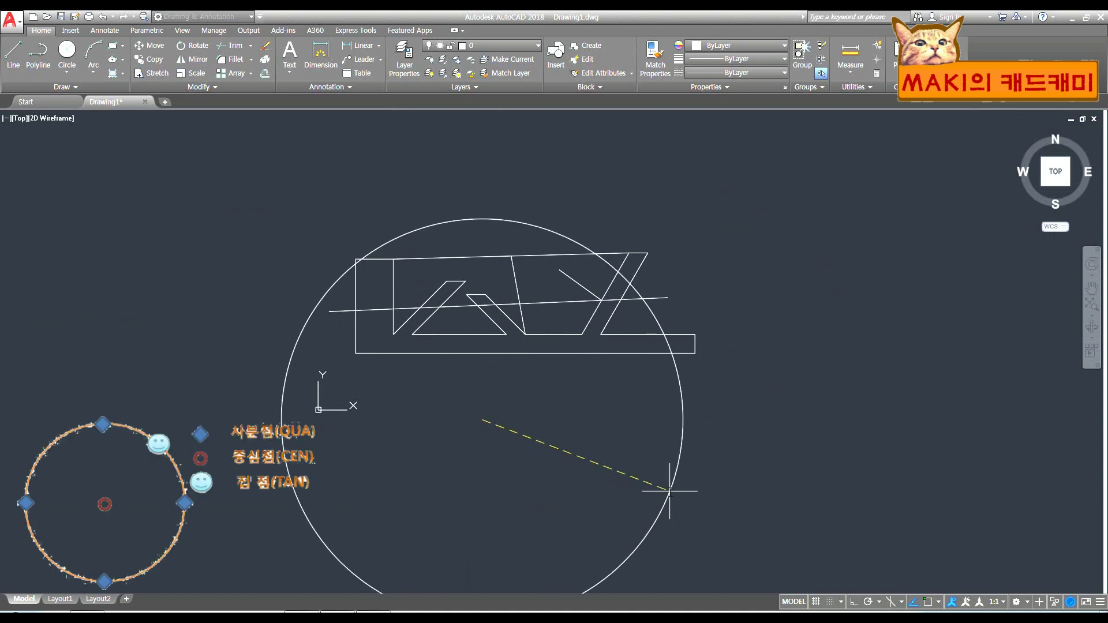
left_click(638, 465)
Step: Draw a line from the profile's lower-right corner to the centre of the large circle, using a center snap
middle_click_drag(742, 483, 711, 384)
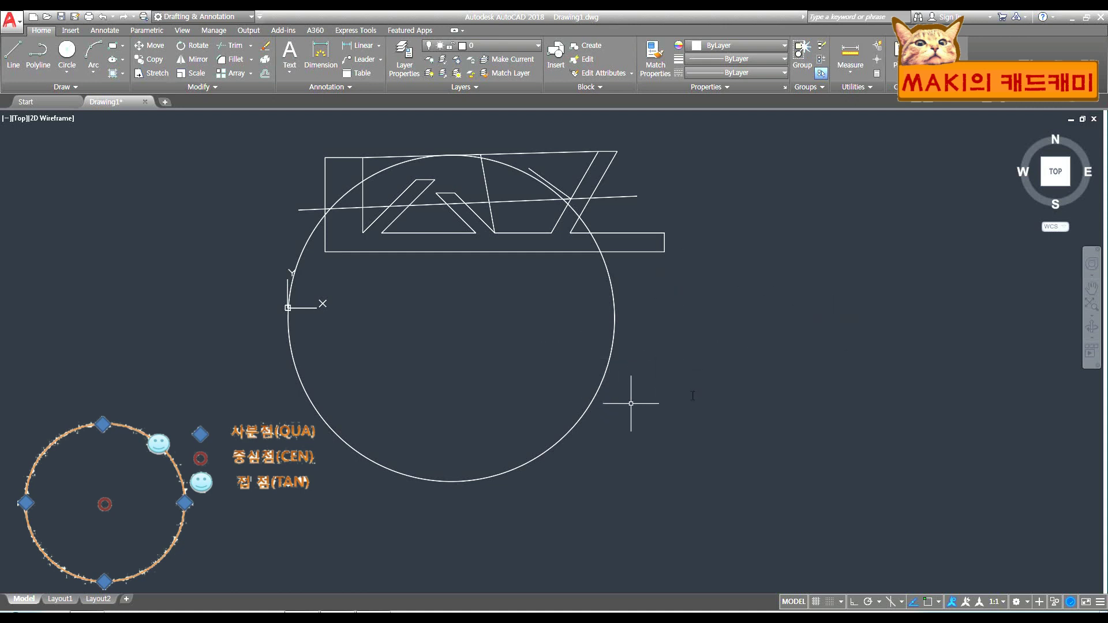
type("l")
key("Return")
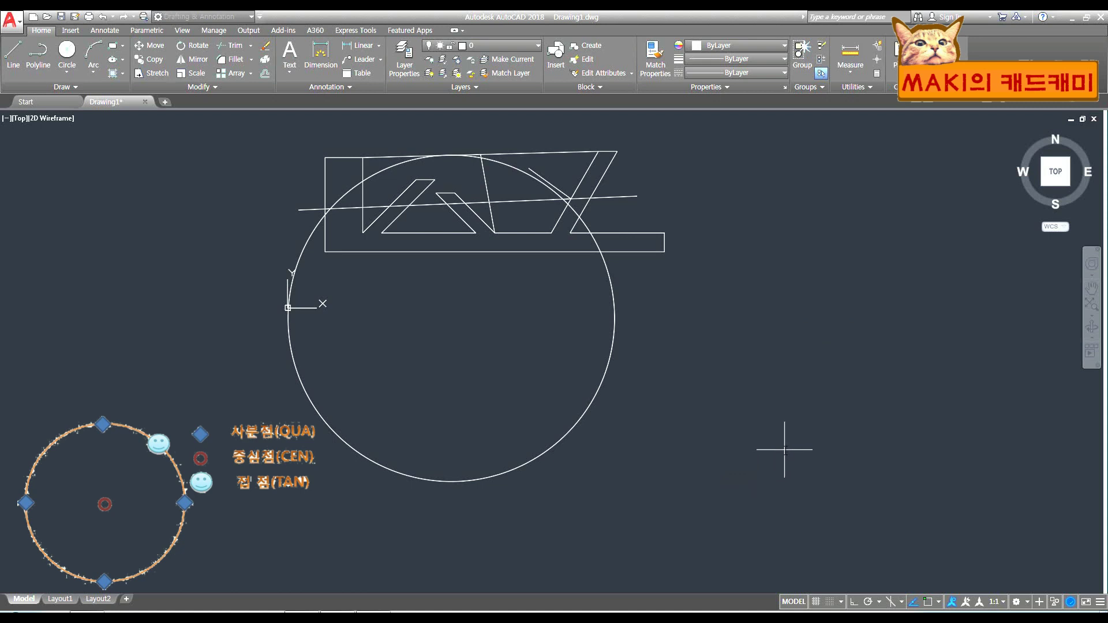
left_click(665, 252)
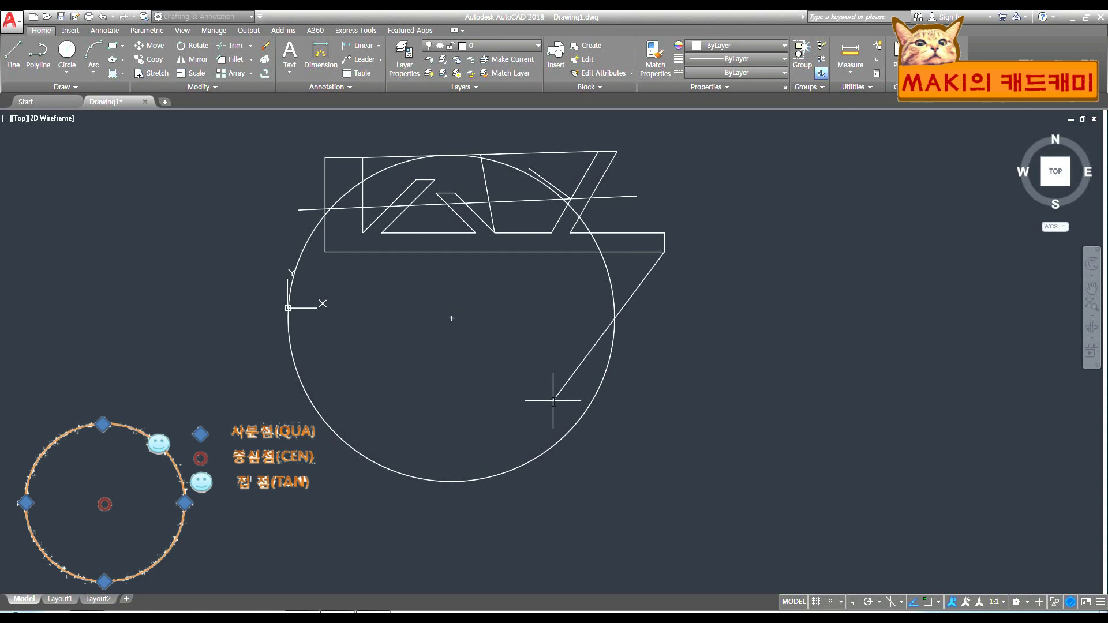
type("t")
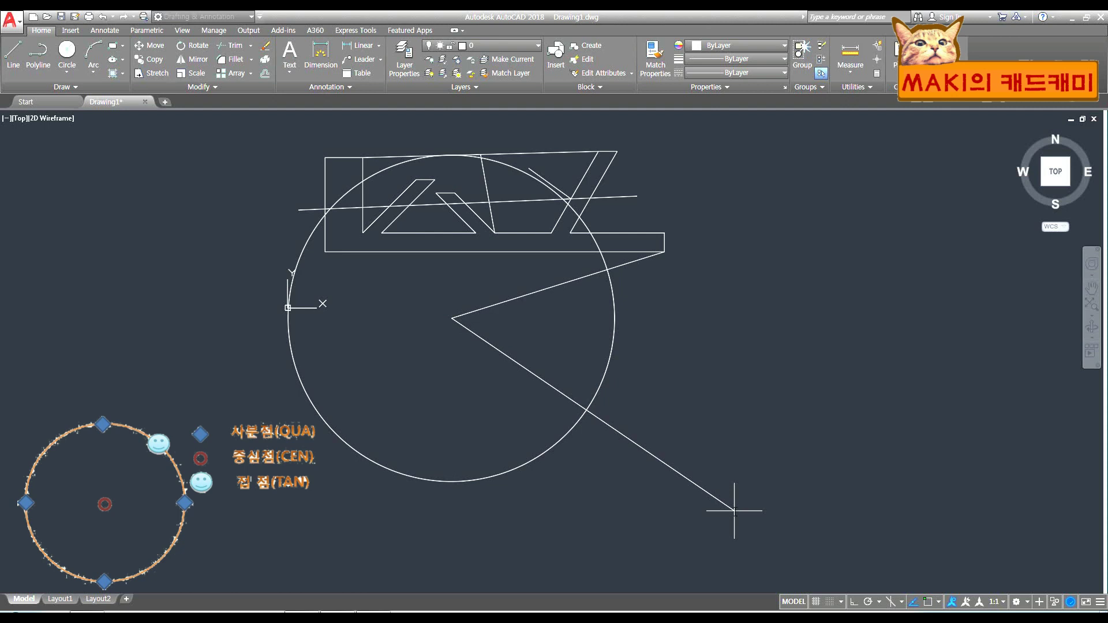
key("Escape")
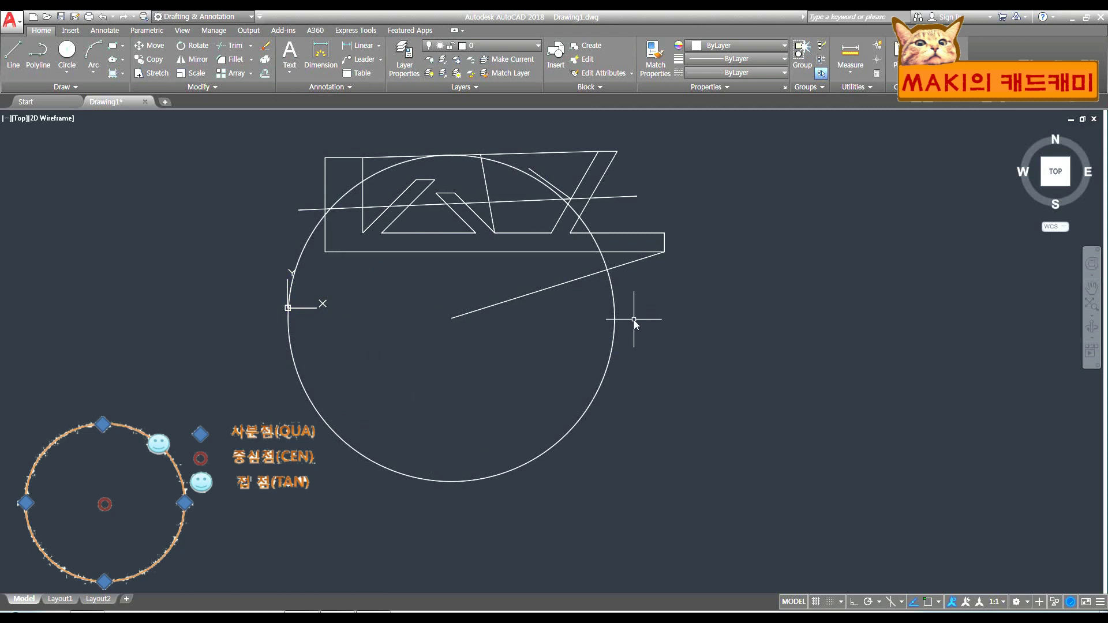
Step: Draw a line joining the large circle's left quadrant to its bottom quadrant, using quadrant snaps
type("l")
key("Return")
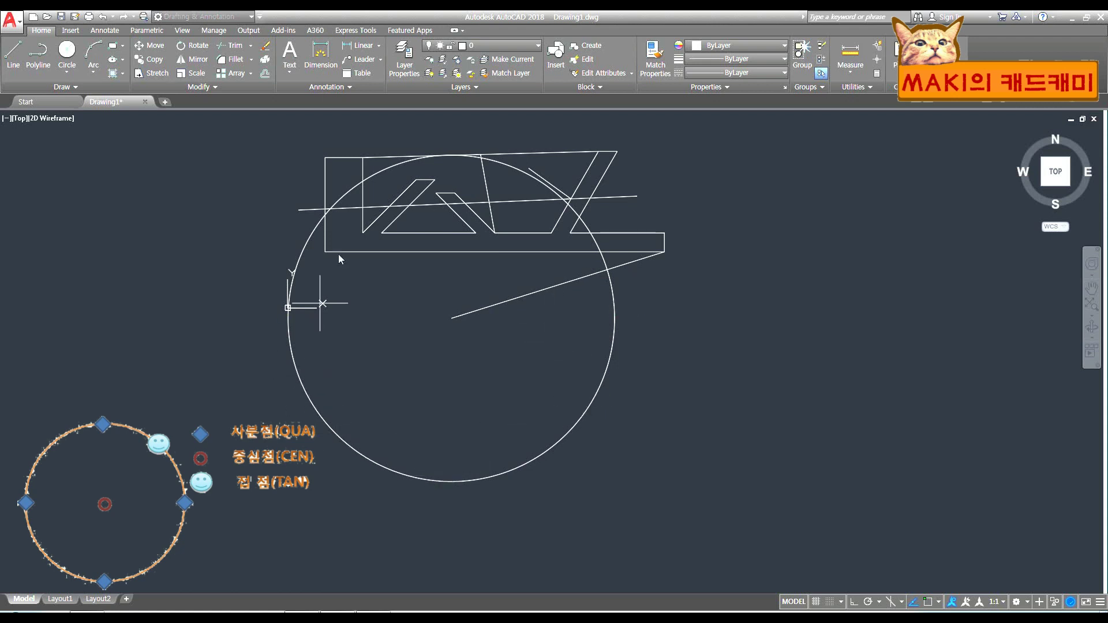
left_click(287, 317)
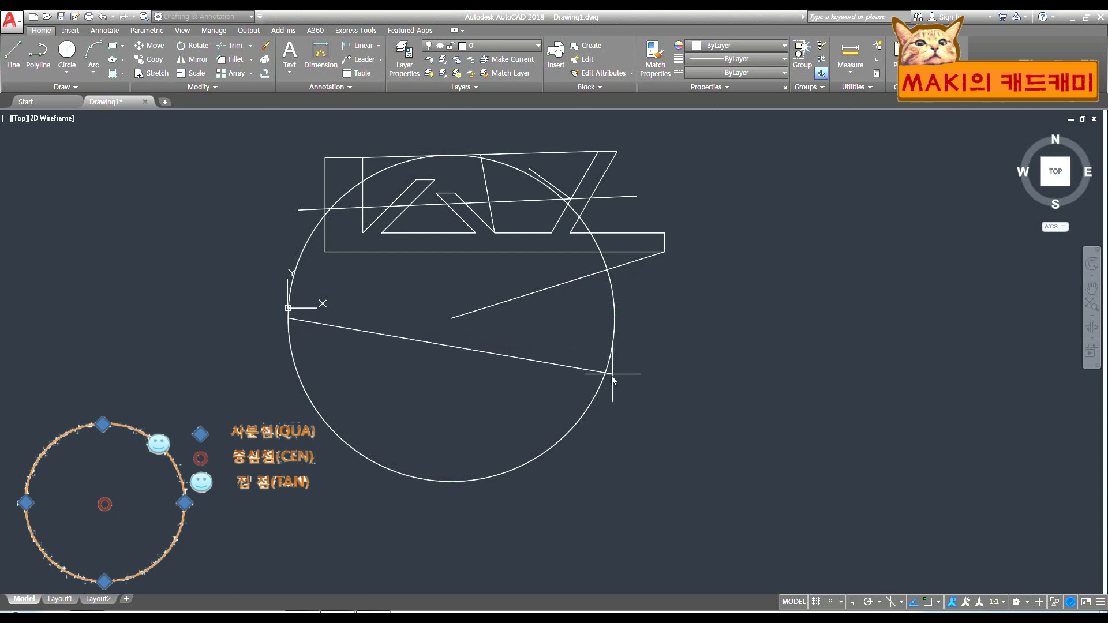
left_click(451, 481)
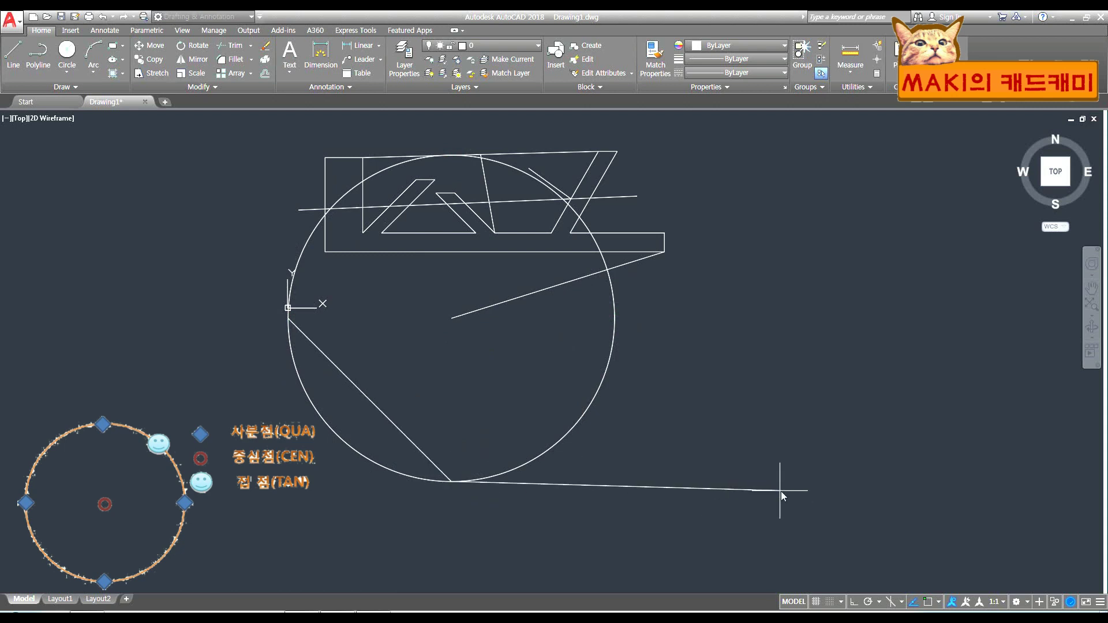
key("Return")
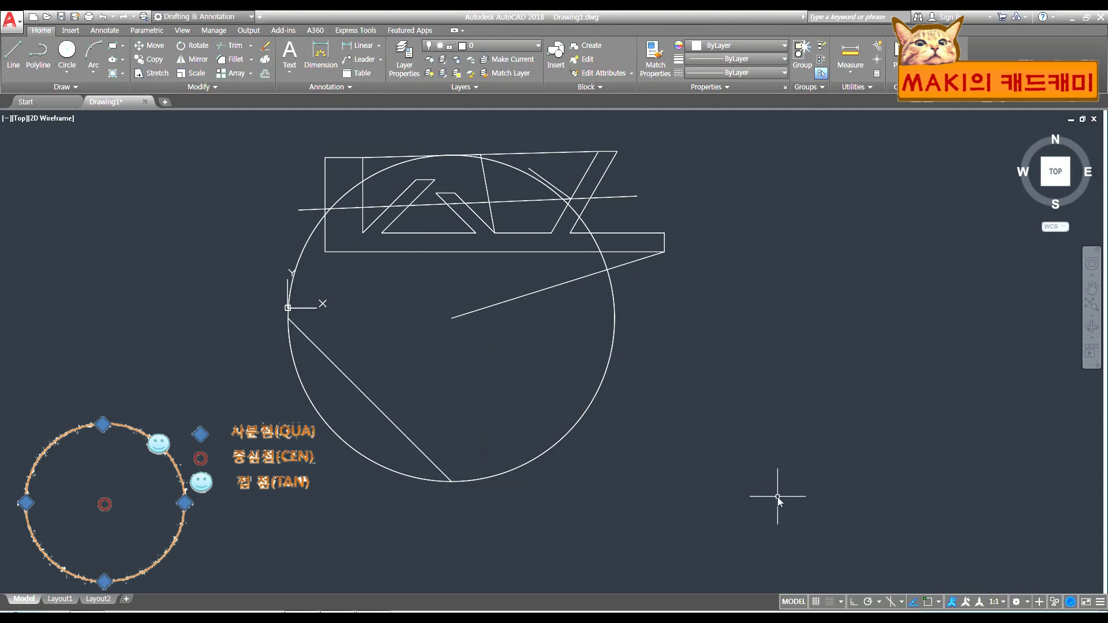
Step: Draw a separate line sloping down to the right in the empty area to the right of the large circle
scroll(570, 196, "up", 4)
scroll(565, 248, "down", 4)
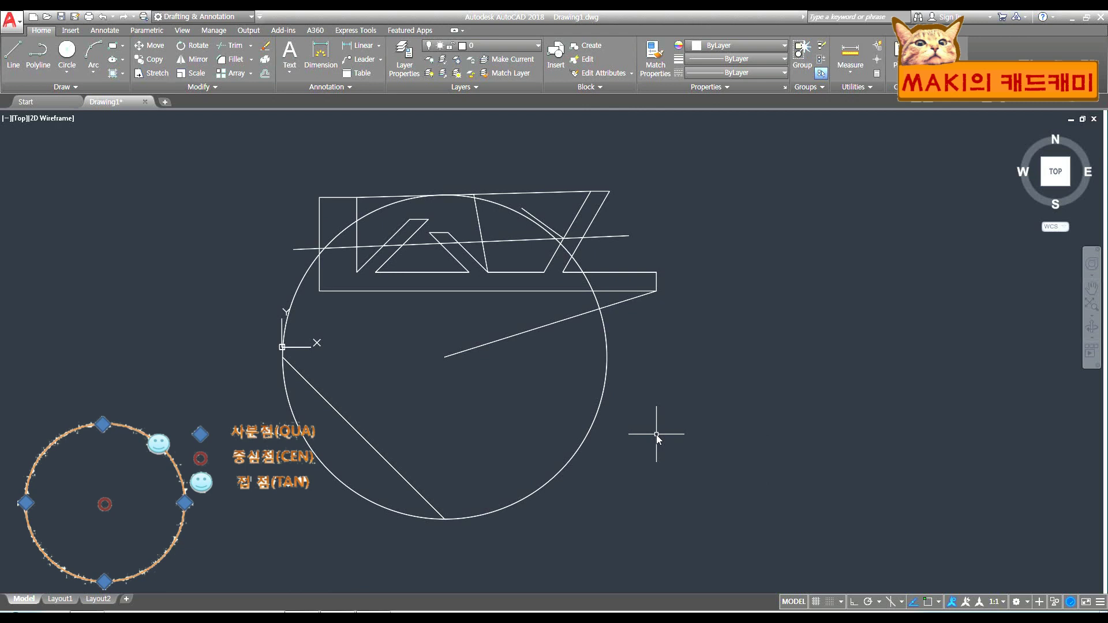
type("l")
key("space")
left_click(852, 315)
left_click(1007, 479)
key("space")
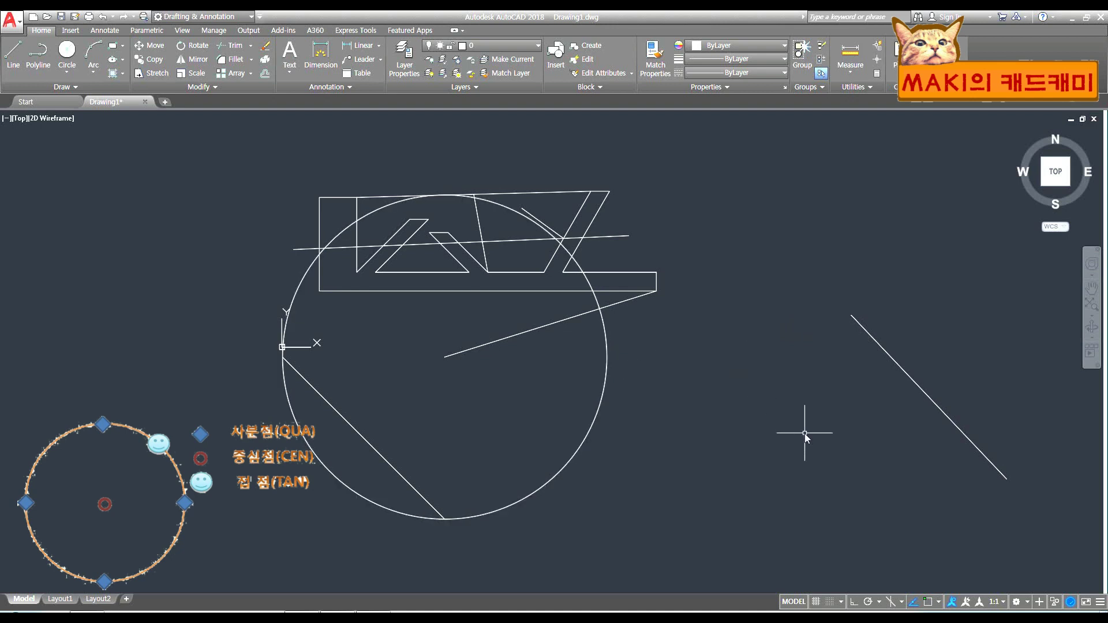
Step: Draw a two-point circle from the separate line's upper endpoint to a tangent point on the large circle's right side
key("space")
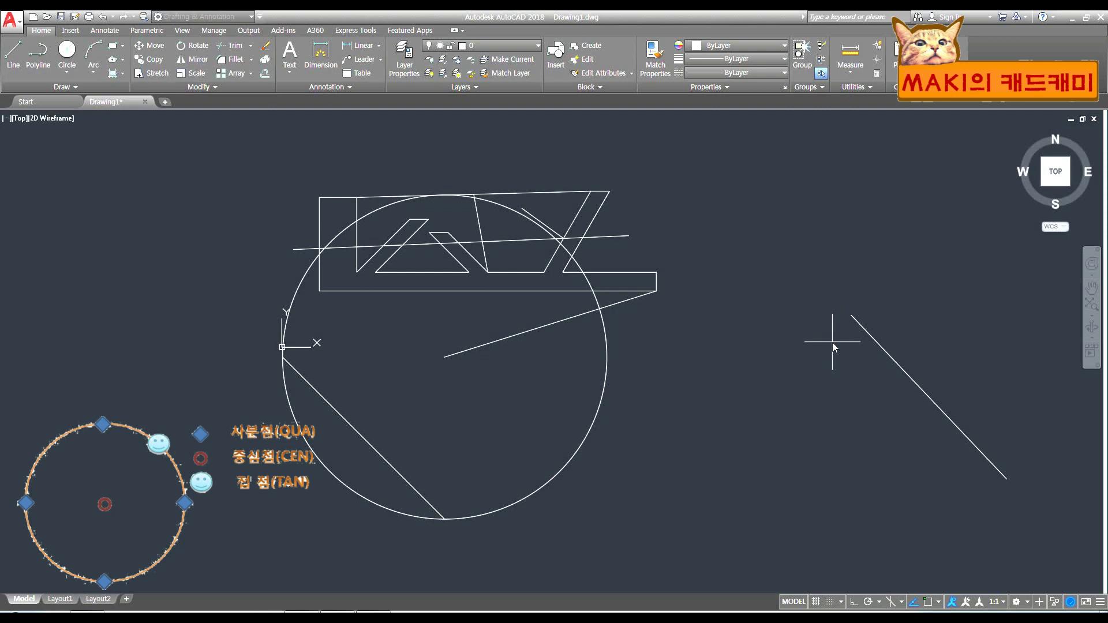
left_click(850, 317)
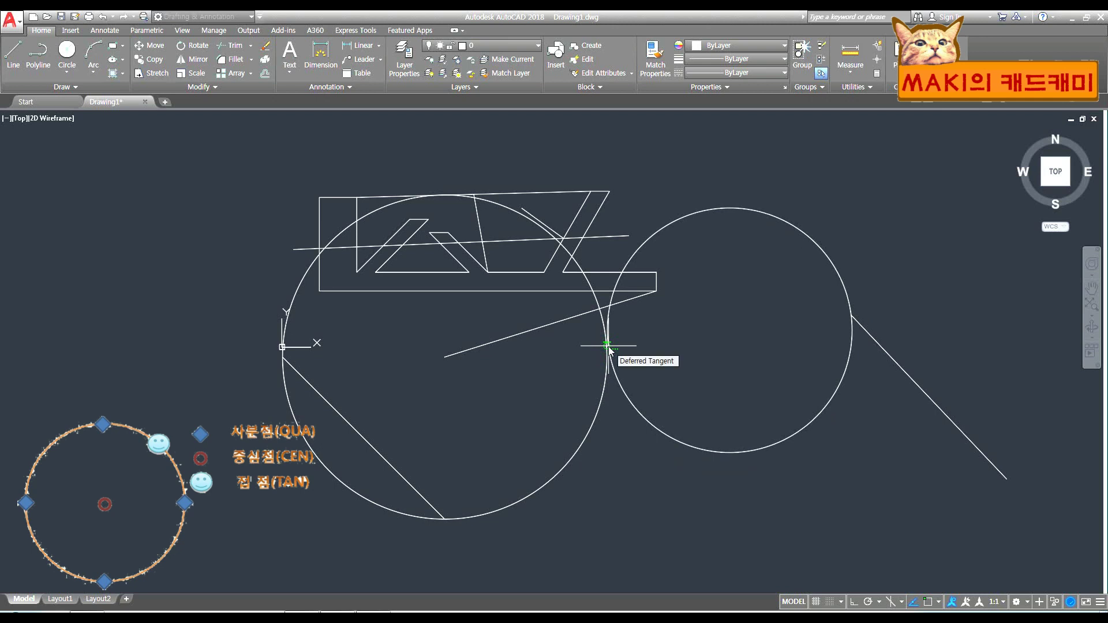
scroll(609, 349, "up", 2)
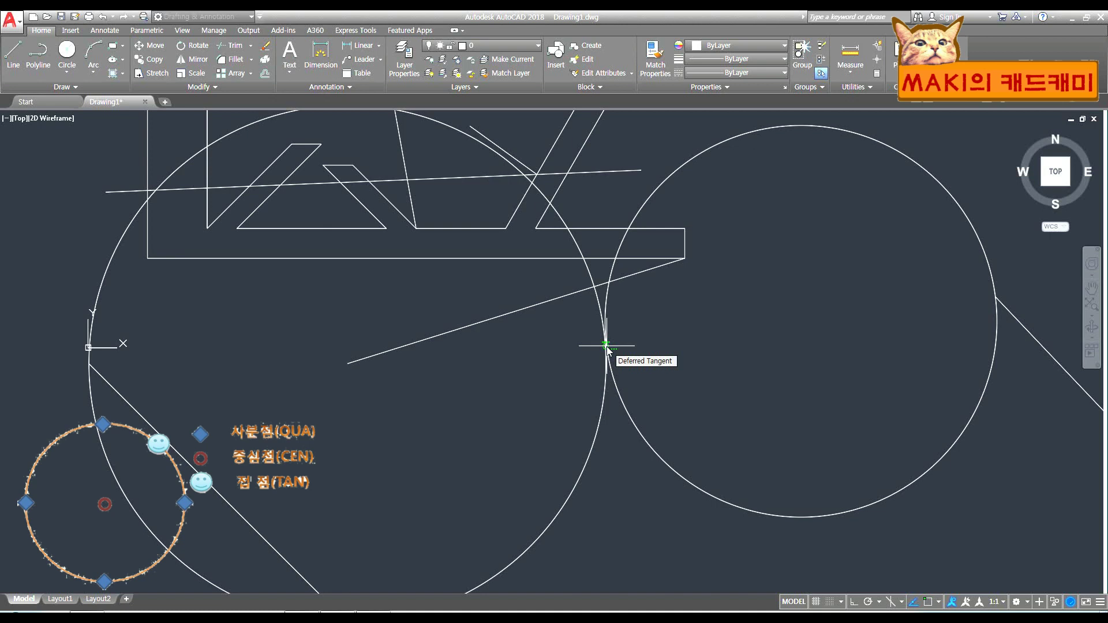
left_click(601, 305)
scroll(564, 380, "up", 3)
scroll(590, 381, "down", 4)
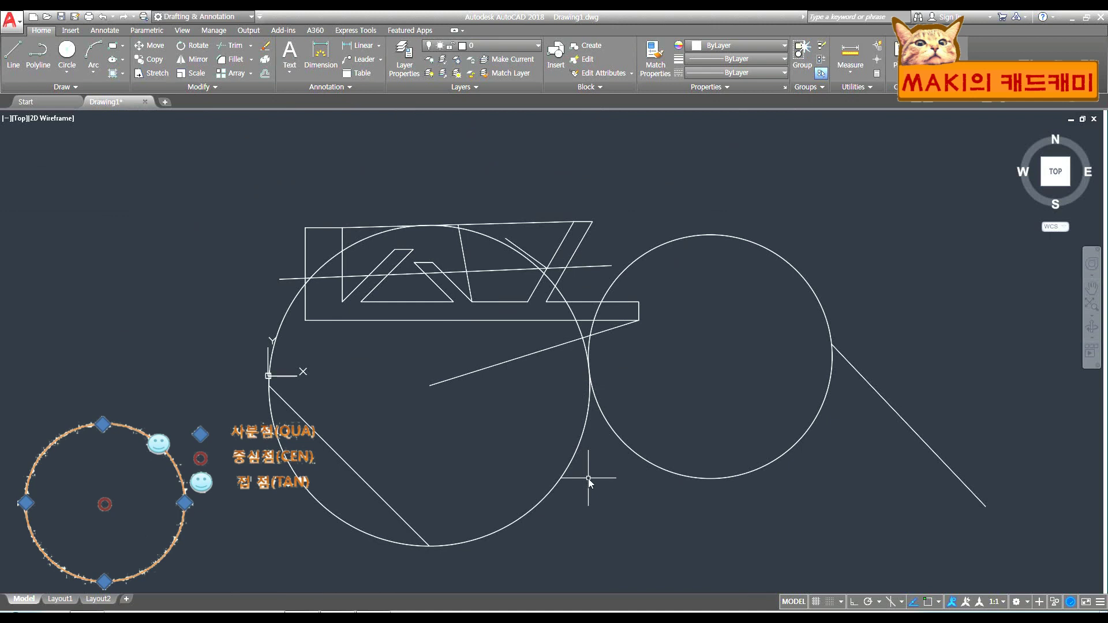
middle_click_drag(611, 495, 604, 460)
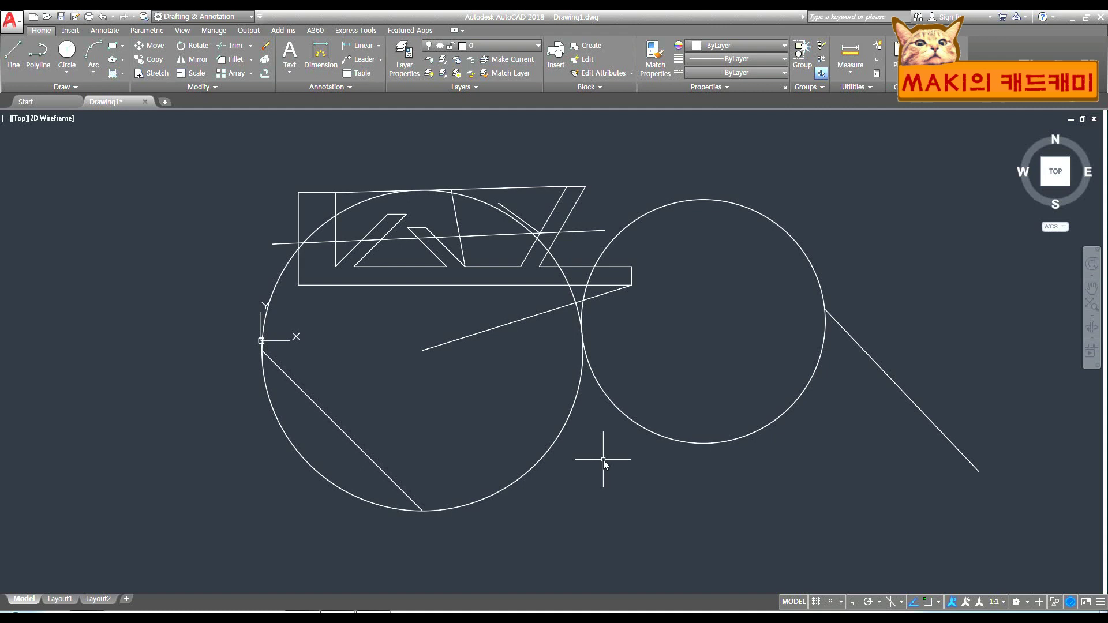
Step: Draw a line from the empty area below the two circles to the sloping line on the right, meeting it with a perpendicular snap
type("l")
key("space")
middle_click_drag(637, 462, 626, 390)
left_click(614, 468)
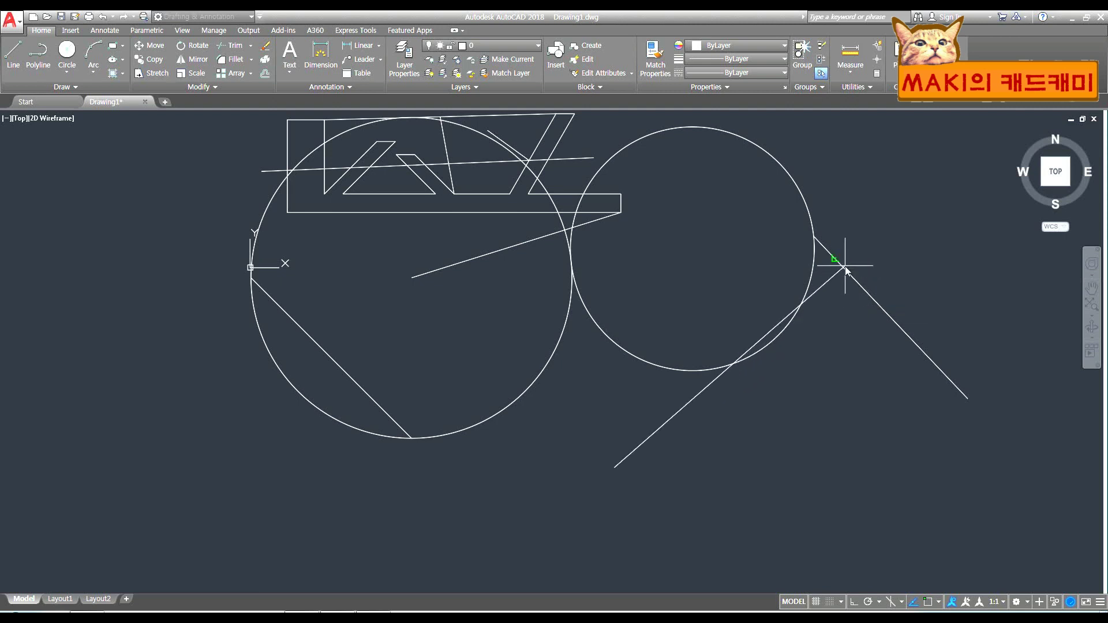
key("Return")
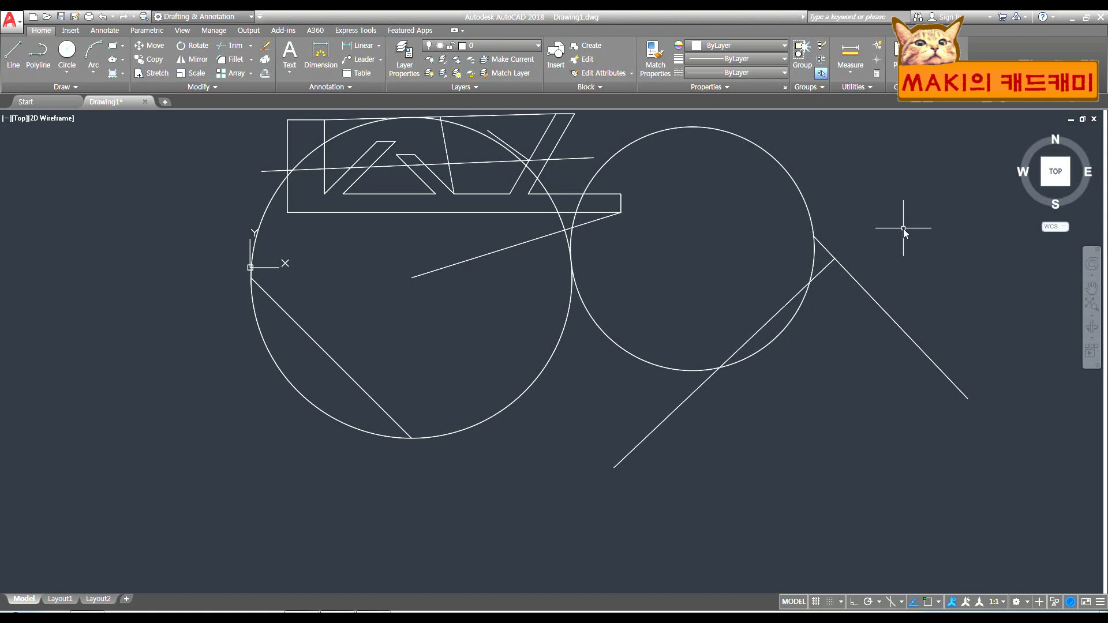
Step: Turn on the Endpoint and Perpendicular running object snaps and turn off Extension, keeping Midpoint, Center, Quadrant and Intersection enabled
scroll(903, 229, "down", 2)
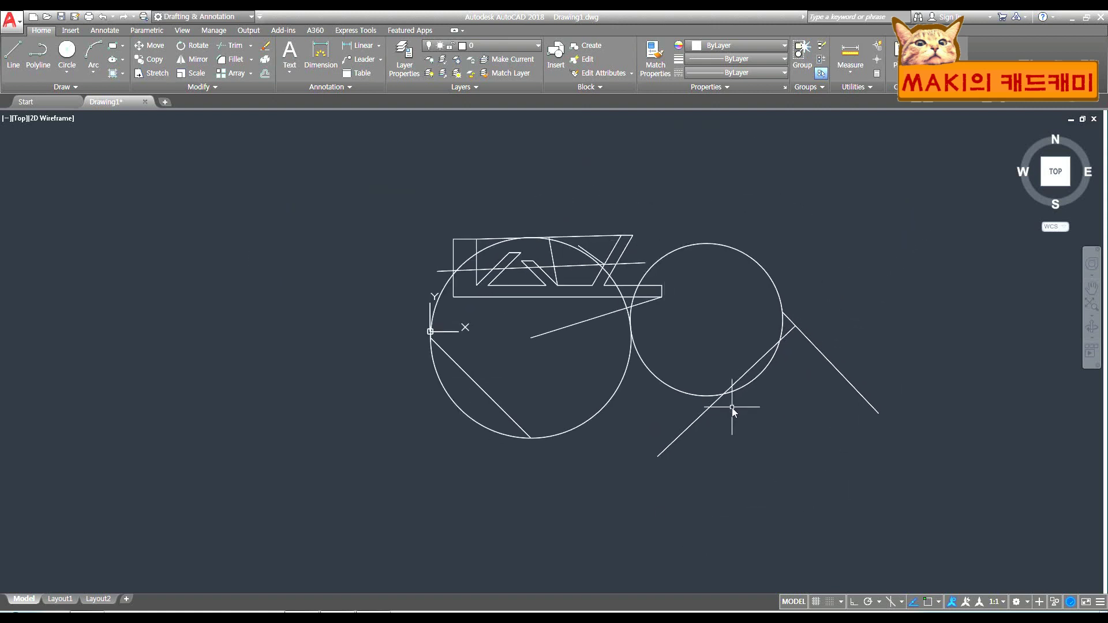
middle_click_drag(786, 428, 738, 431)
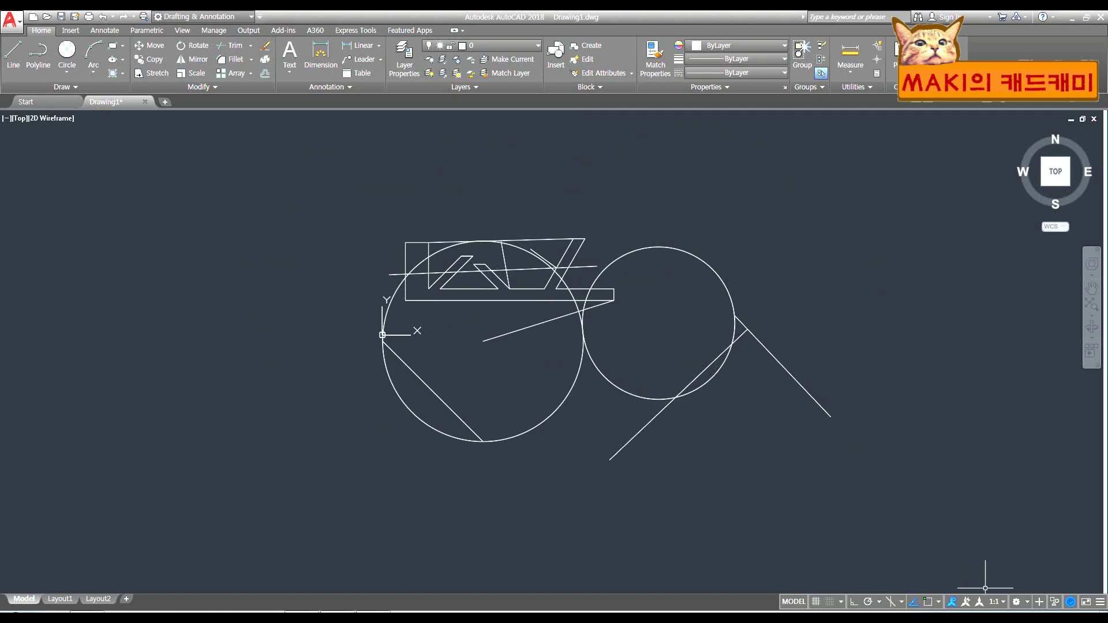
right_click(930, 608)
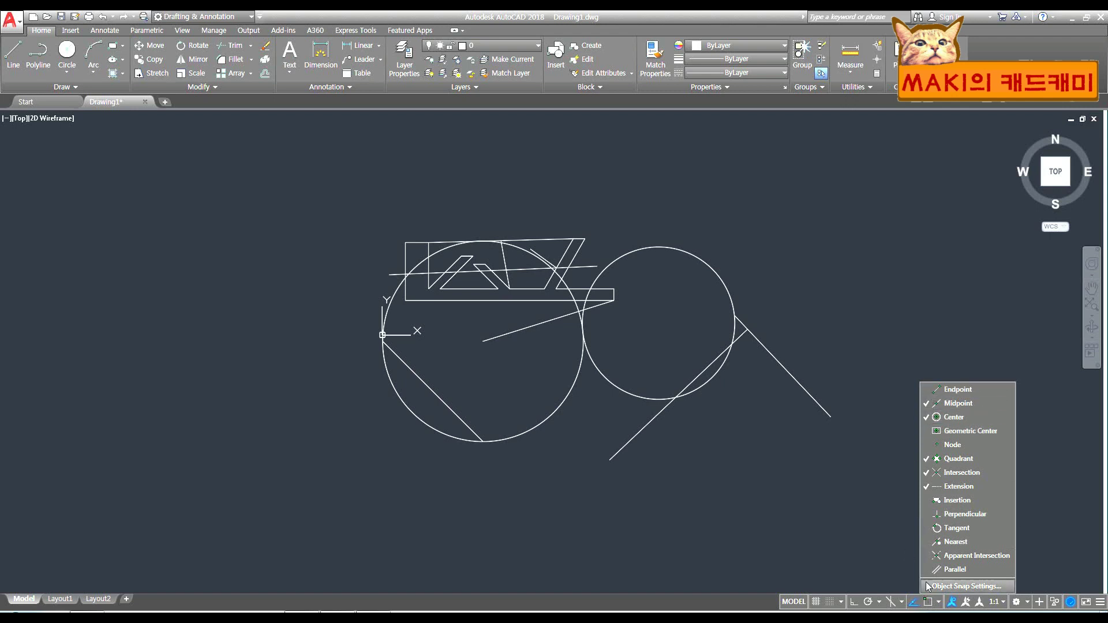
left_click(927, 405)
left_click(926, 486)
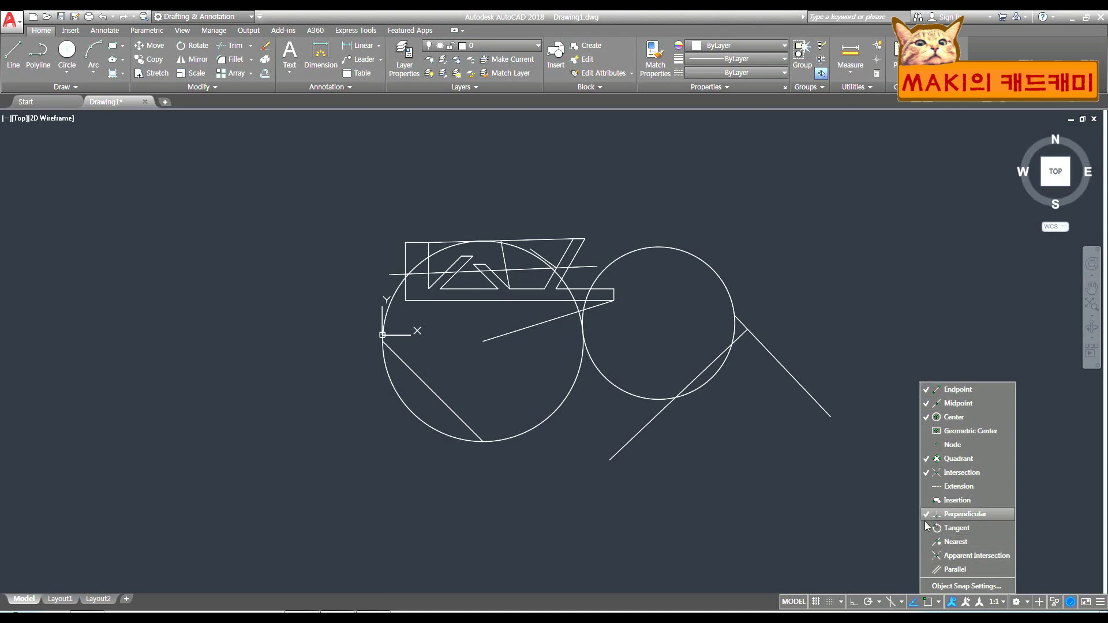
left_click(893, 494)
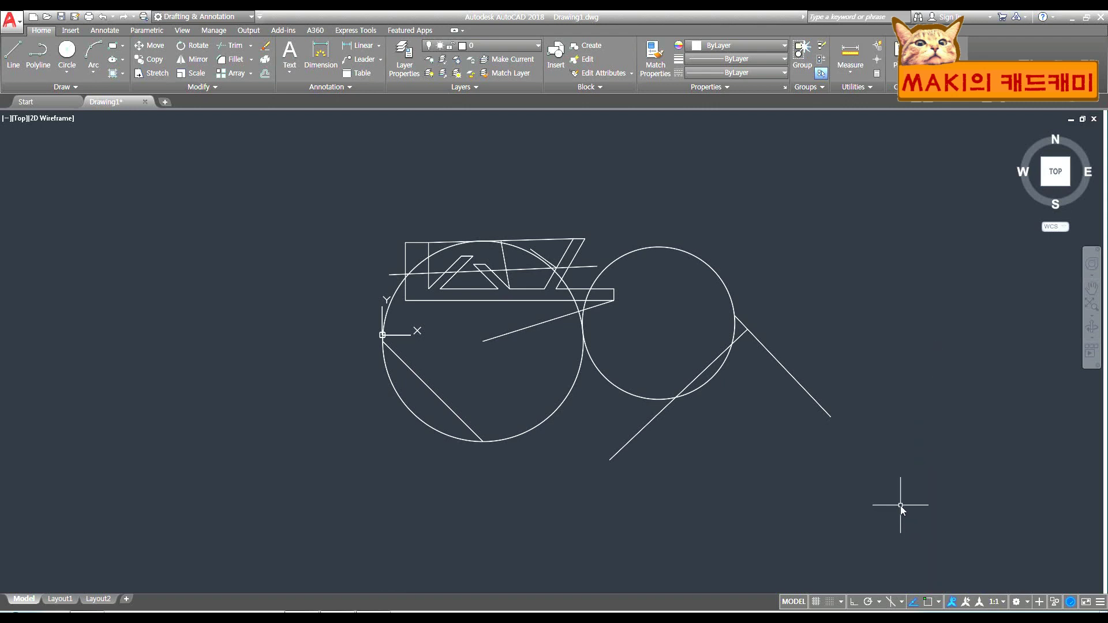